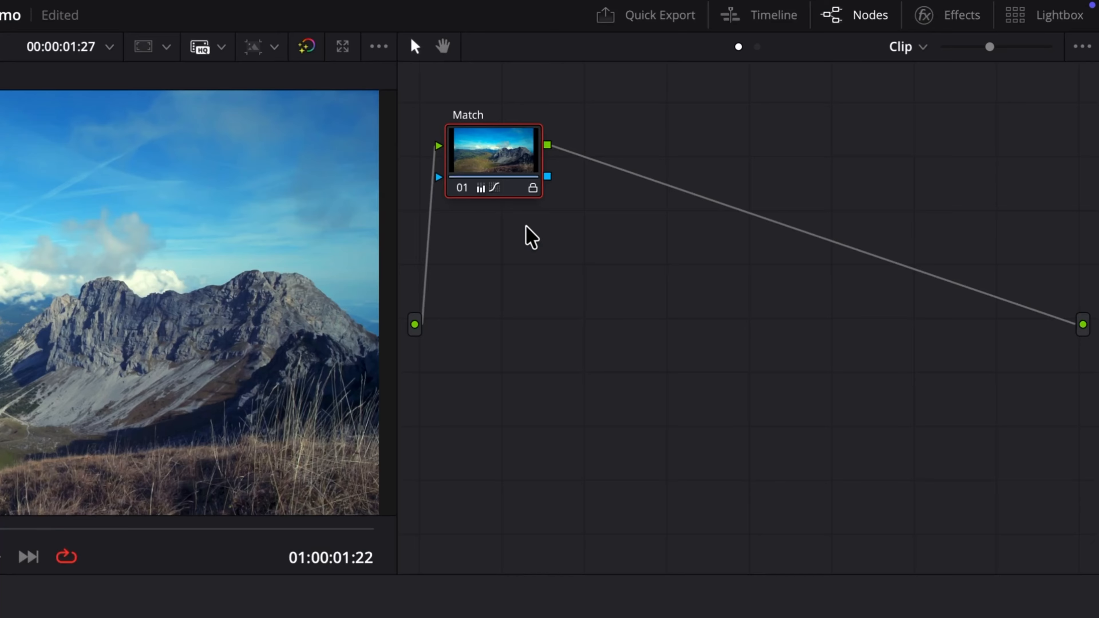
# - Add a serial node after the Match node and label it Clouds
pyautogui.rightClick(499, 160)
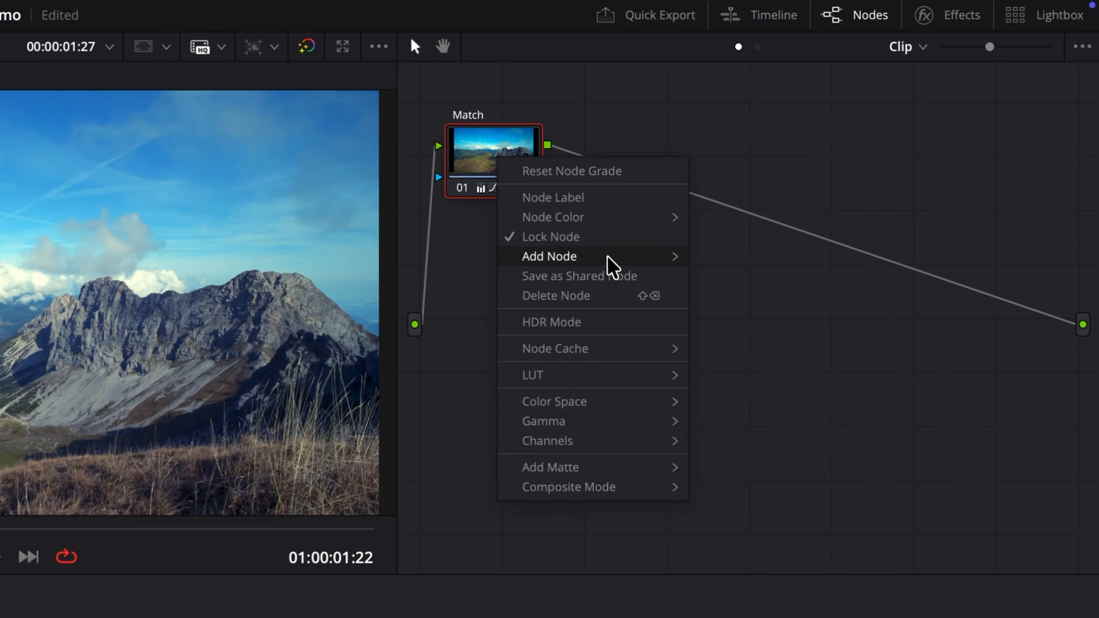
pyautogui.moveTo(643, 260)
pyautogui.click(736, 260)
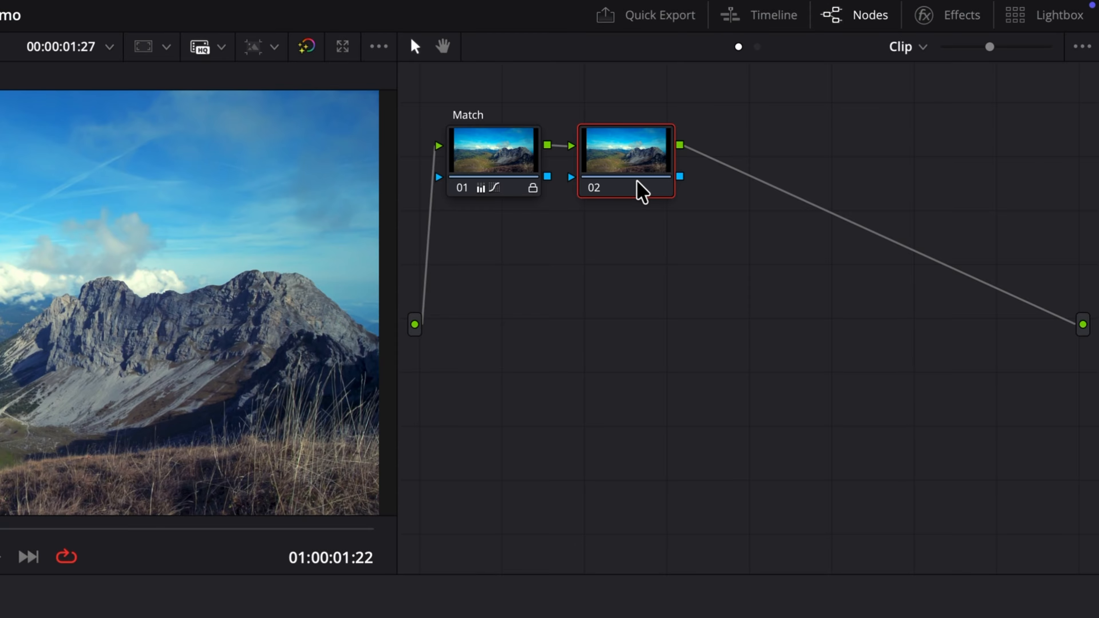
pyautogui.rightClick(618, 161)
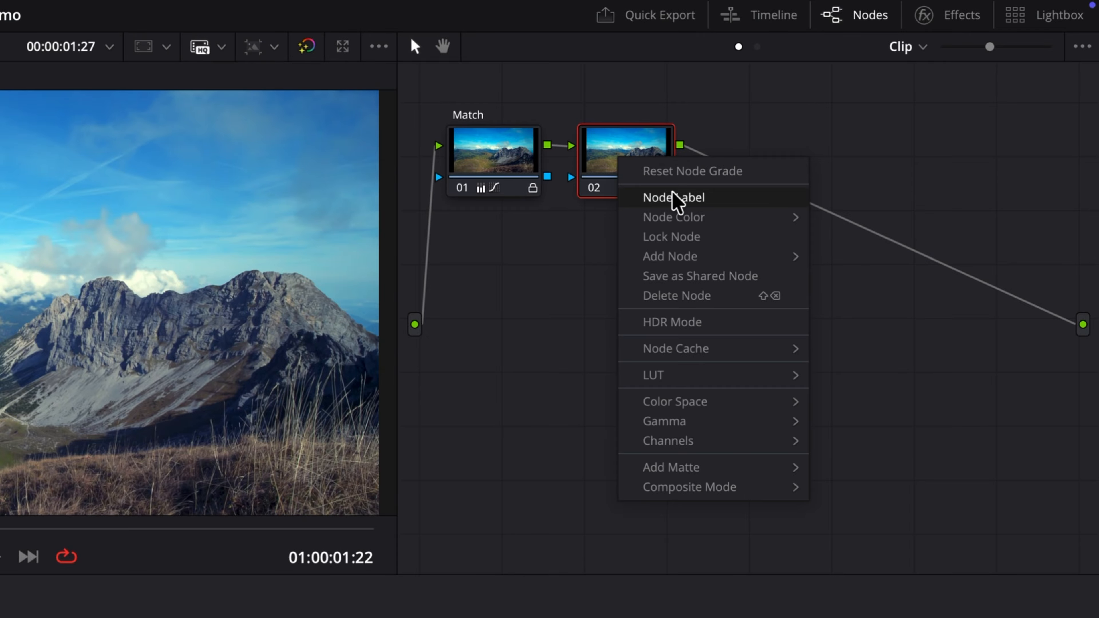
pyautogui.click(673, 199)
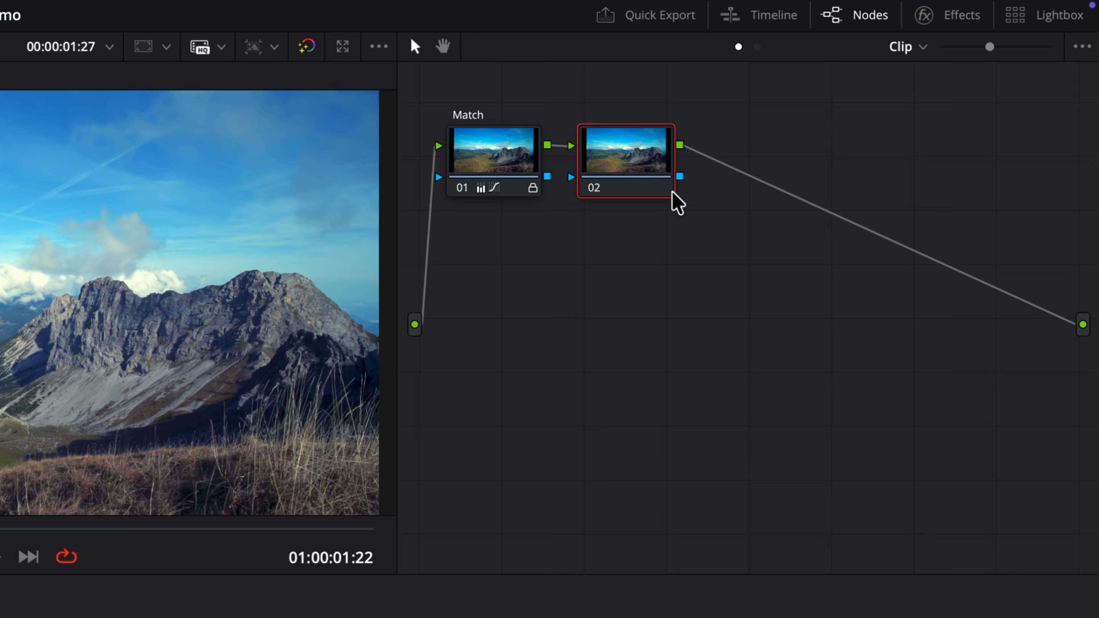
pyautogui.write('Clouds')
pyautogui.press('Return')
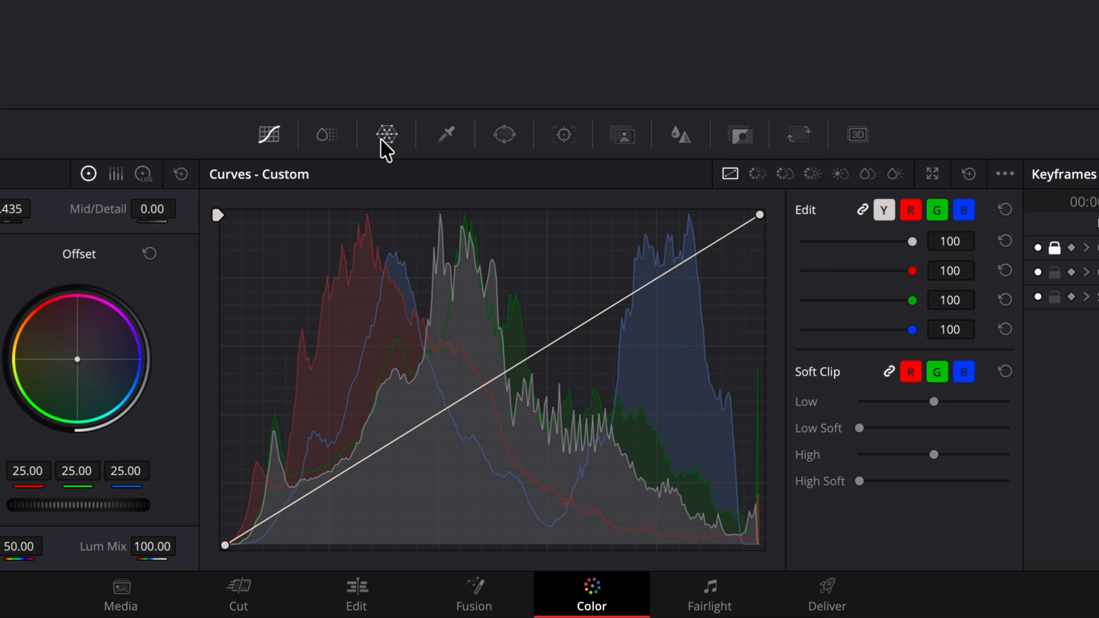
# - Open the Color Warper in a floating window and enlarge the viewer
pyautogui.click(383, 137)
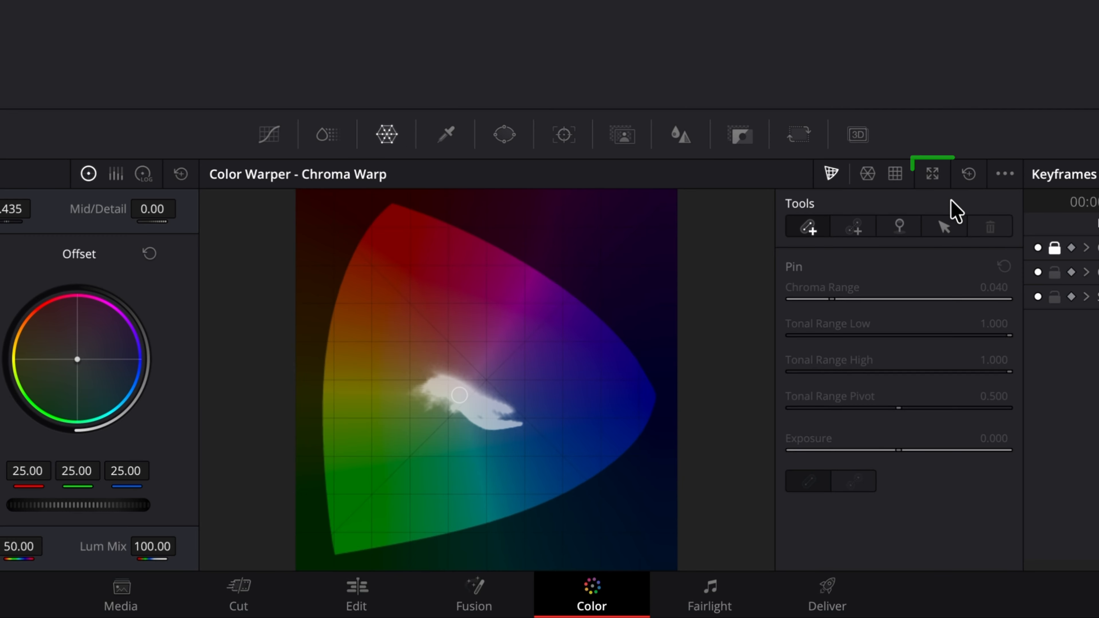
pyautogui.click(933, 177)
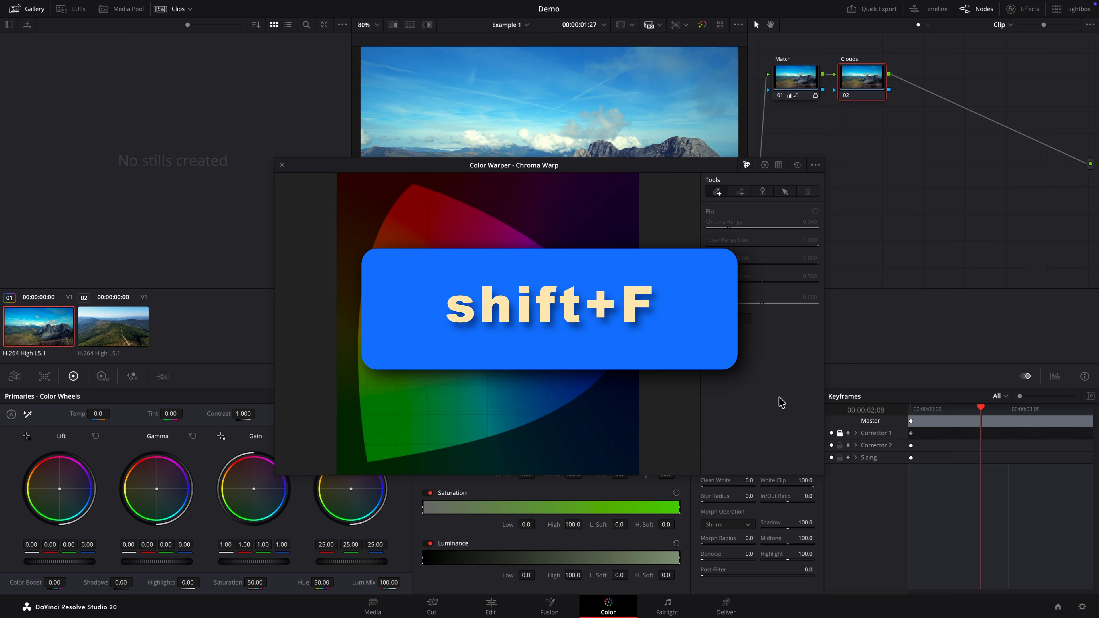
pyautogui.hotkey('shift', 'f')
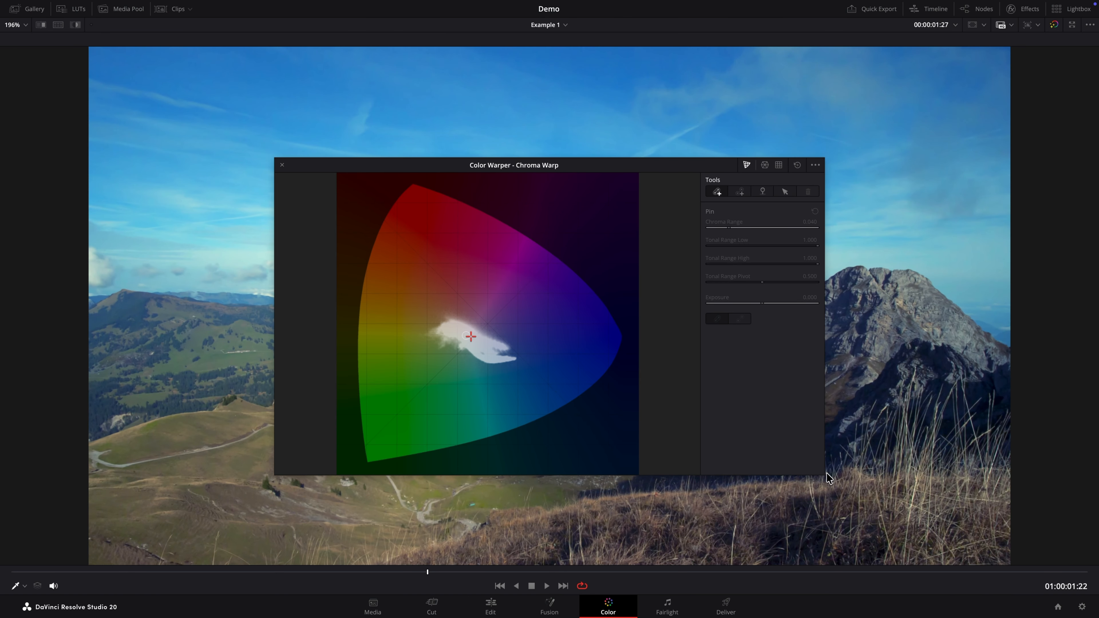
# - Shrink the floating Color Warper, move it over the image's lower-right corner, and switch it to Chroma - Luma mode
pyautogui.moveTo(824, 475); pyautogui.dragTo(744, 395)
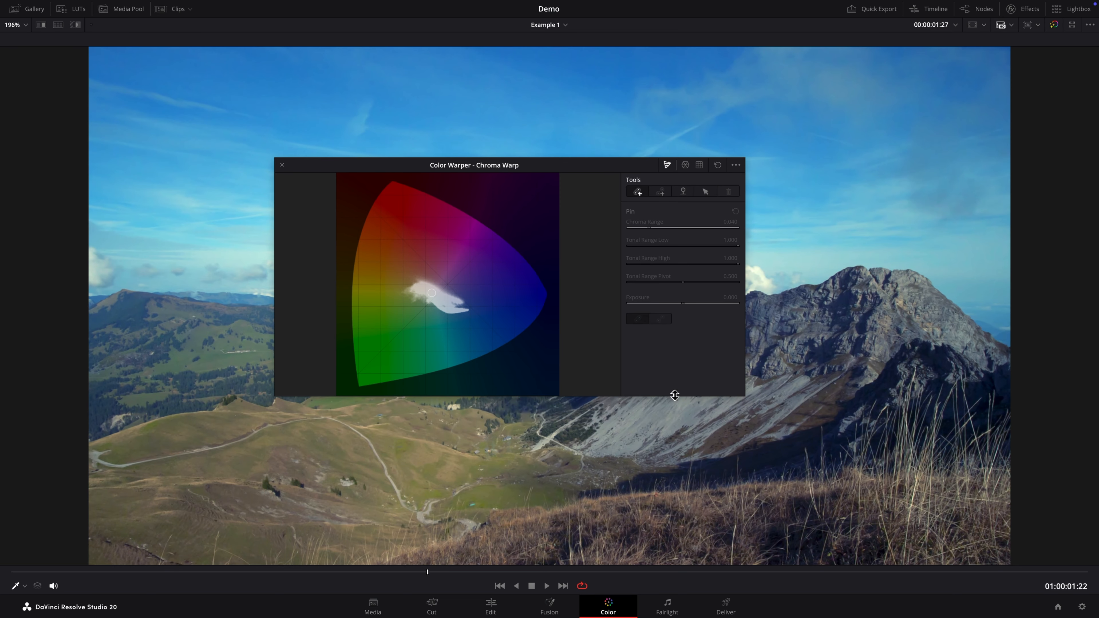
pyautogui.moveTo(562, 174); pyautogui.dragTo(913, 372)
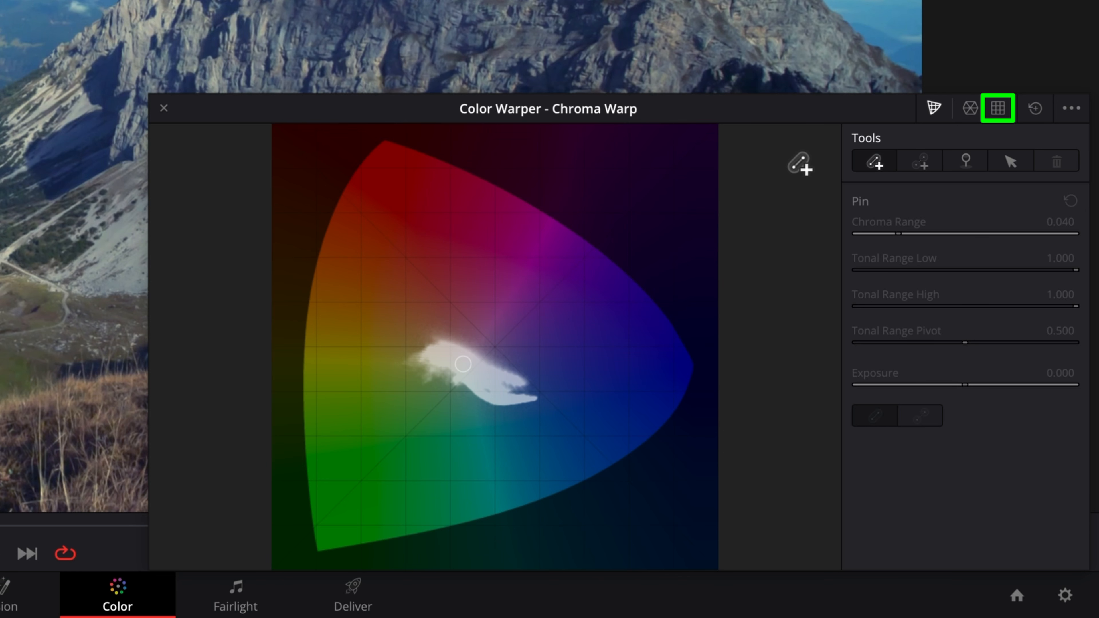
pyautogui.click(1000, 111)
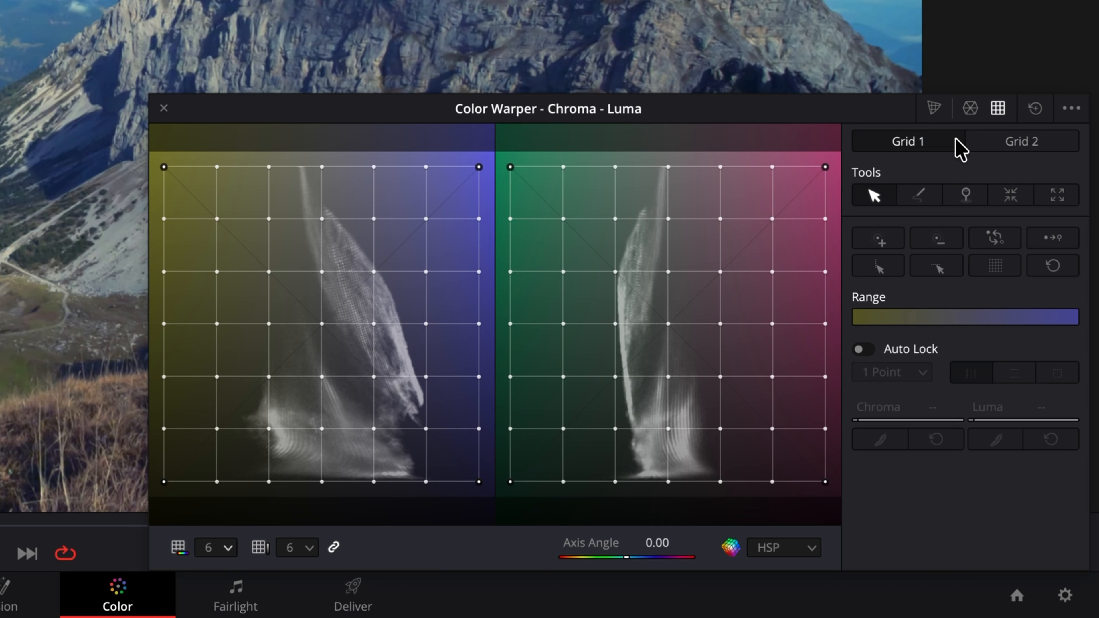
# - Try warping a central point to Chroma 0.02, Luma 0.67 in Grid 1 and Chroma 0.04, Luma 0.39 in Grid 2, and reset the warper
pyautogui.click(319, 271)
pyautogui.moveTo(318, 271); pyautogui.dragTo(385, 271)
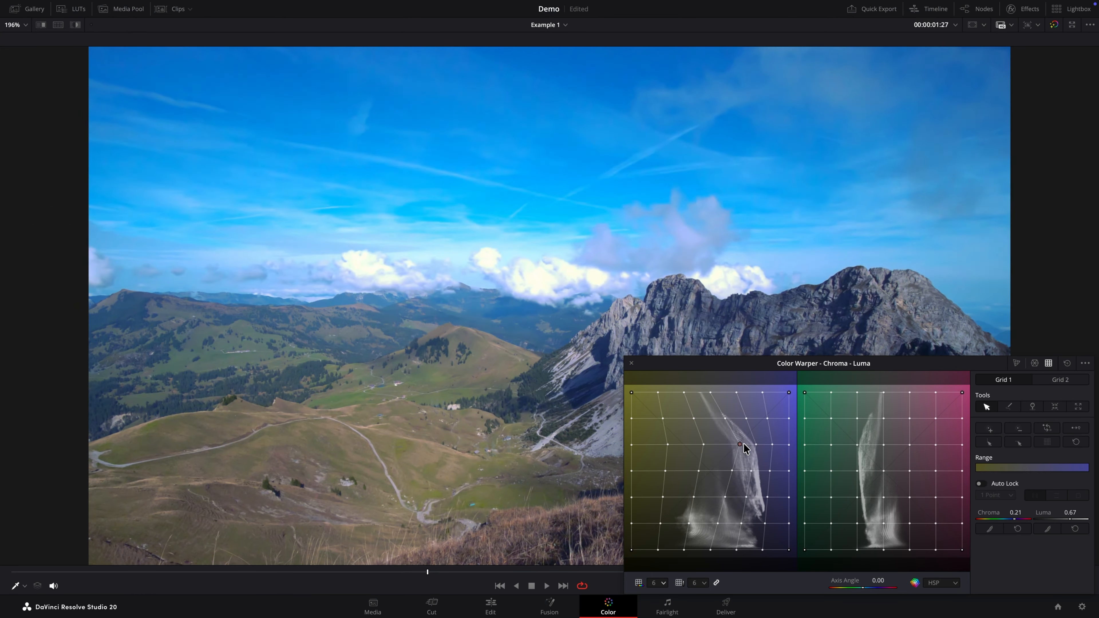
pyautogui.moveTo(745, 449); pyautogui.dragTo(712, 448)
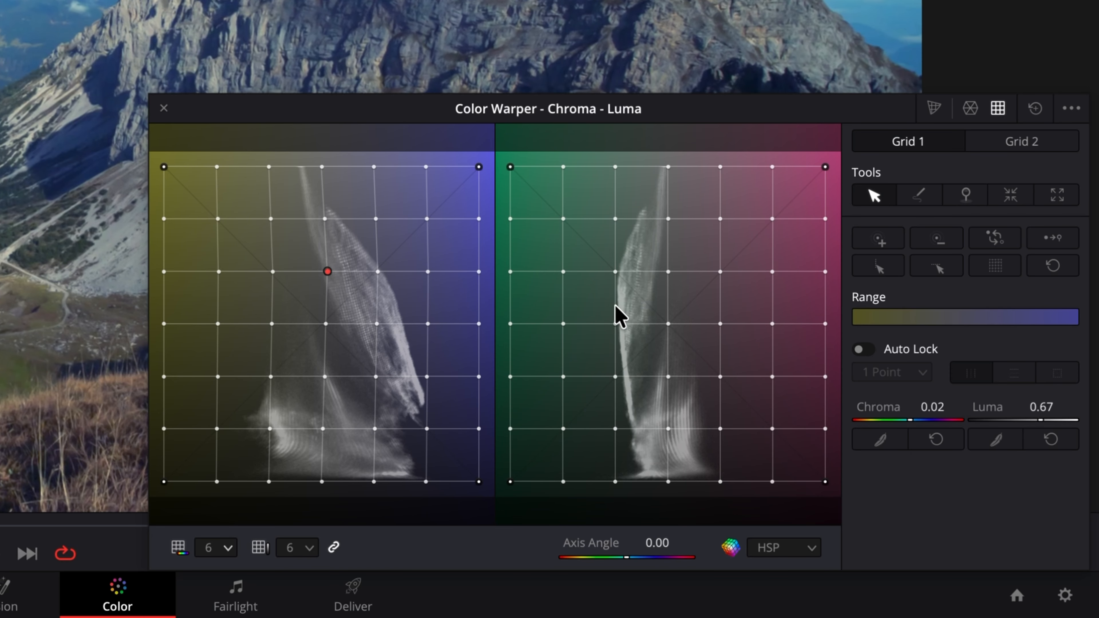
pyautogui.moveTo(669, 325)
pyautogui.mouseDown()
pyautogui.moveTo(656, 233)
pyautogui.moveTo(664, 341)
pyautogui.mouseUp()
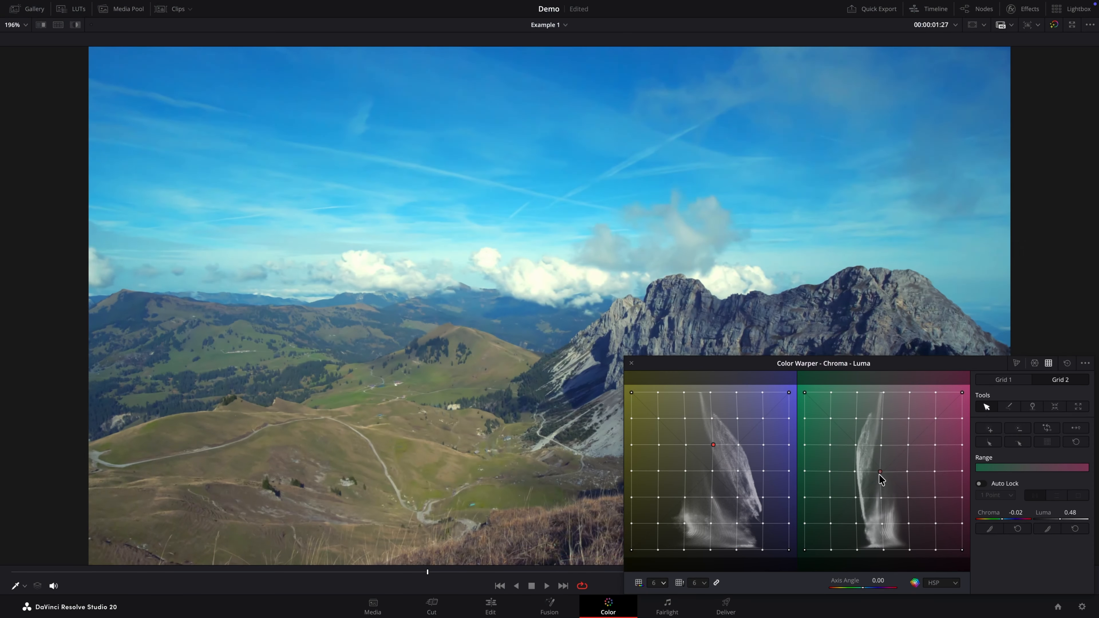
pyautogui.moveTo(882, 479)
pyautogui.mouseDown()
pyautogui.moveTo(889, 485)
pyautogui.moveTo(886, 413)
pyautogui.moveTo(890, 490)
pyautogui.mouseUp()
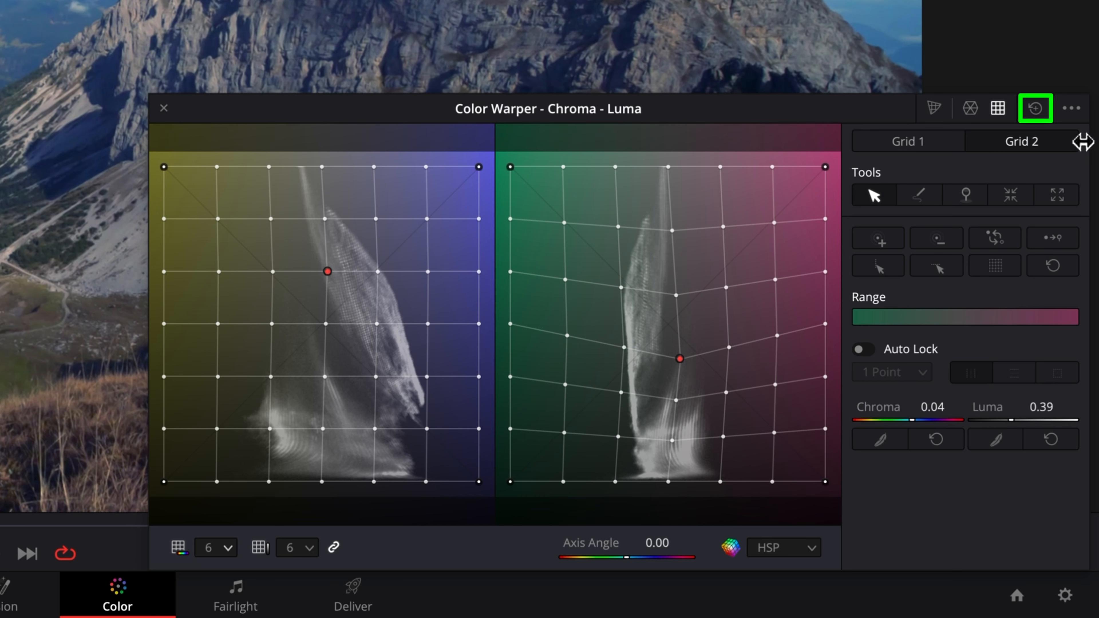
pyautogui.click(1036, 109)
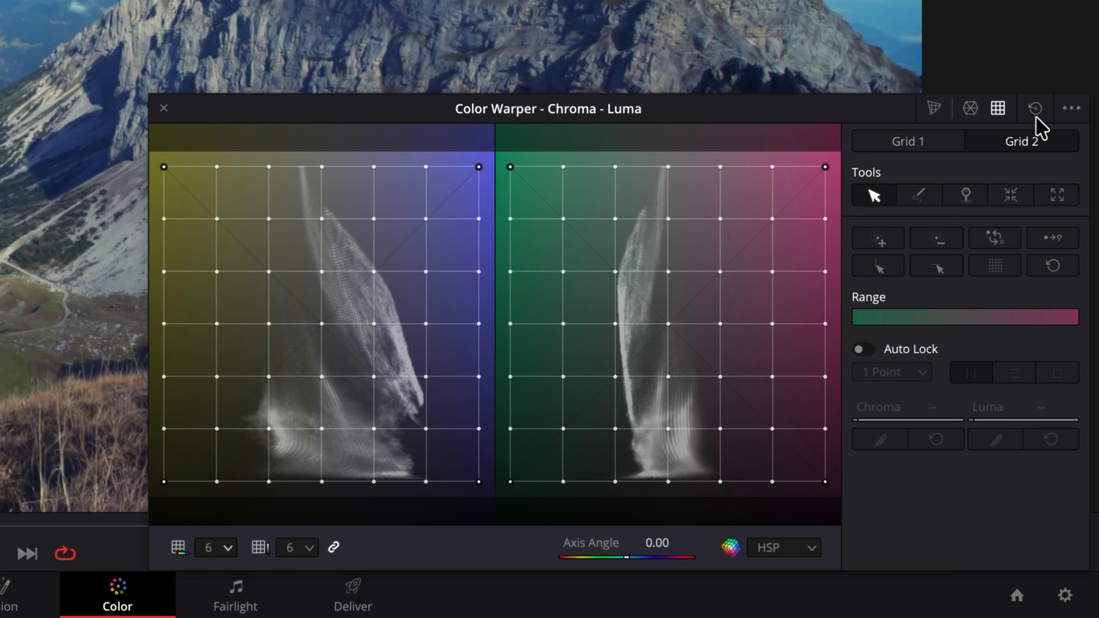
# - Warp the clouds' sampled point to Chroma -0.04, Luma 0.75 in Grid 1 and to Chroma 0.02, Luma 0.83 in Grid 2
pyautogui.click(896, 146)
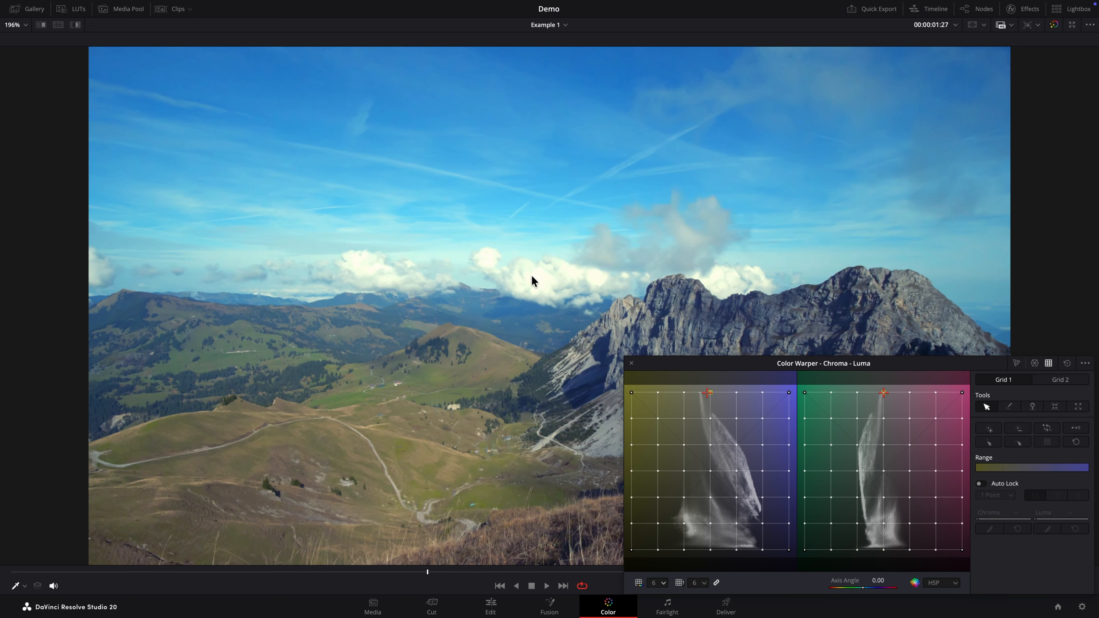
pyautogui.moveTo(532, 277); pyautogui.dragTo(532, 317)
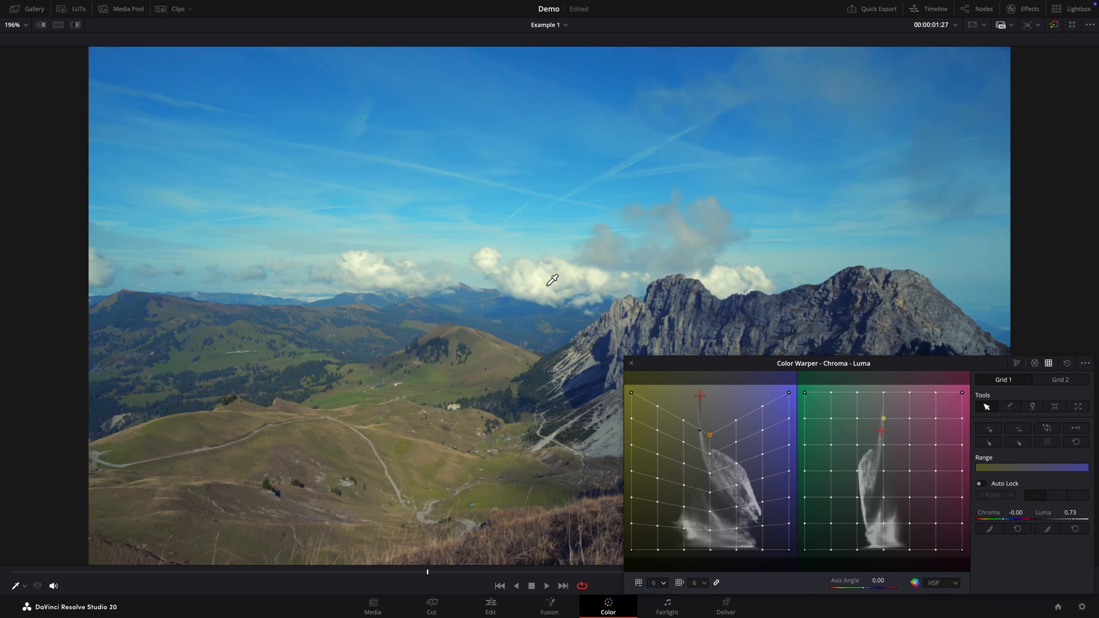
pyautogui.moveTo(552, 280); pyautogui.dragTo(642, 279)
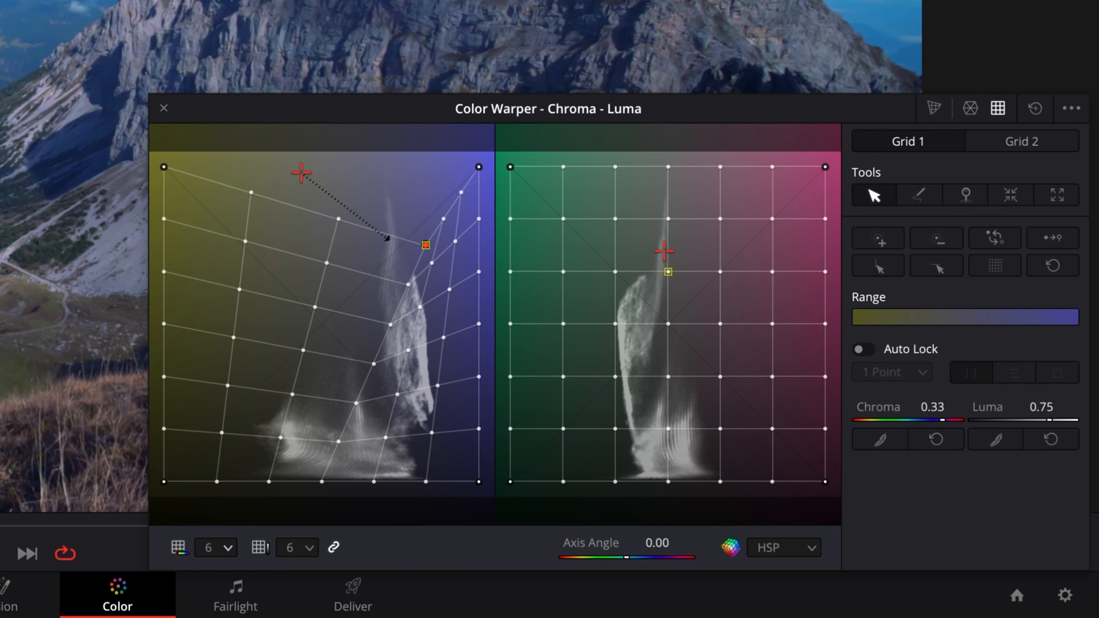
pyautogui.moveTo(426, 246); pyautogui.dragTo(308, 245)
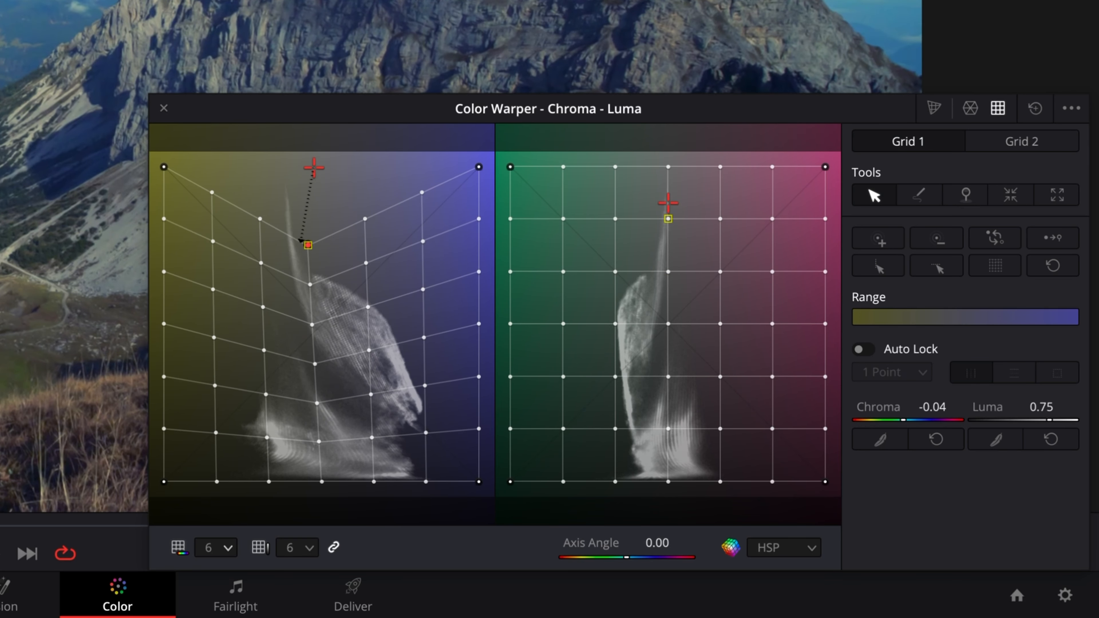
pyautogui.click(1022, 143)
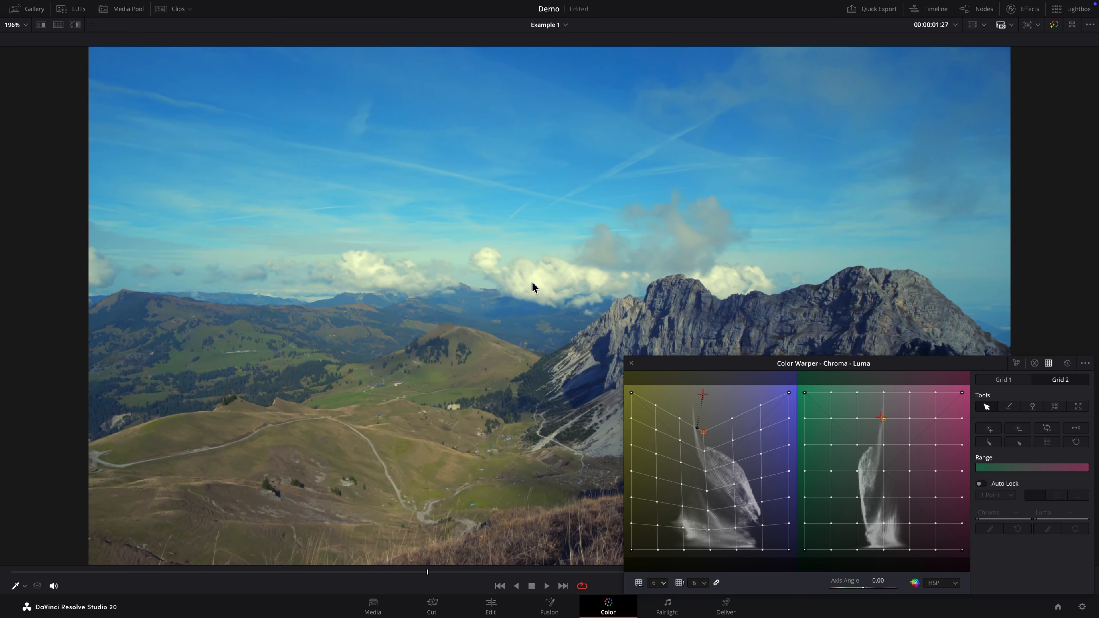
pyautogui.moveTo(531, 282)
pyautogui.mouseDown()
pyautogui.moveTo(473, 279)
pyautogui.moveTo(587, 282)
pyautogui.moveTo(542, 281)
pyautogui.mouseUp()
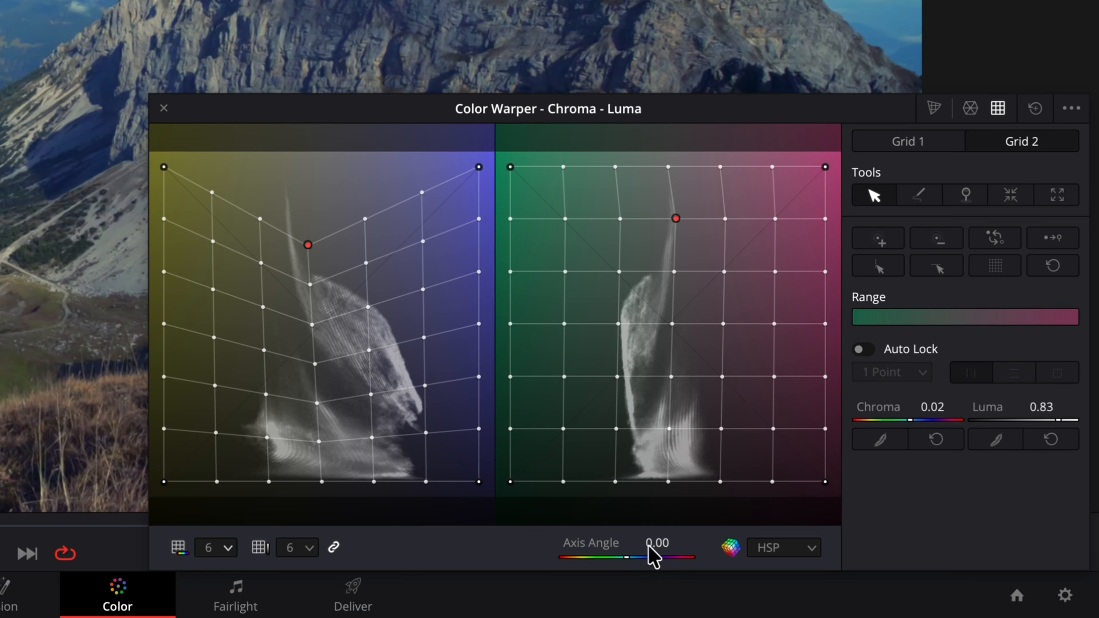
# - Try an Axis Angle of 76.07, and reset both the angle and all Color Warper adjustments
pyautogui.moveTo(625, 559)
pyautogui.mouseDown()
pyautogui.moveTo(656, 563)
pyautogui.moveTo(646, 560)
pyautogui.mouseUp()
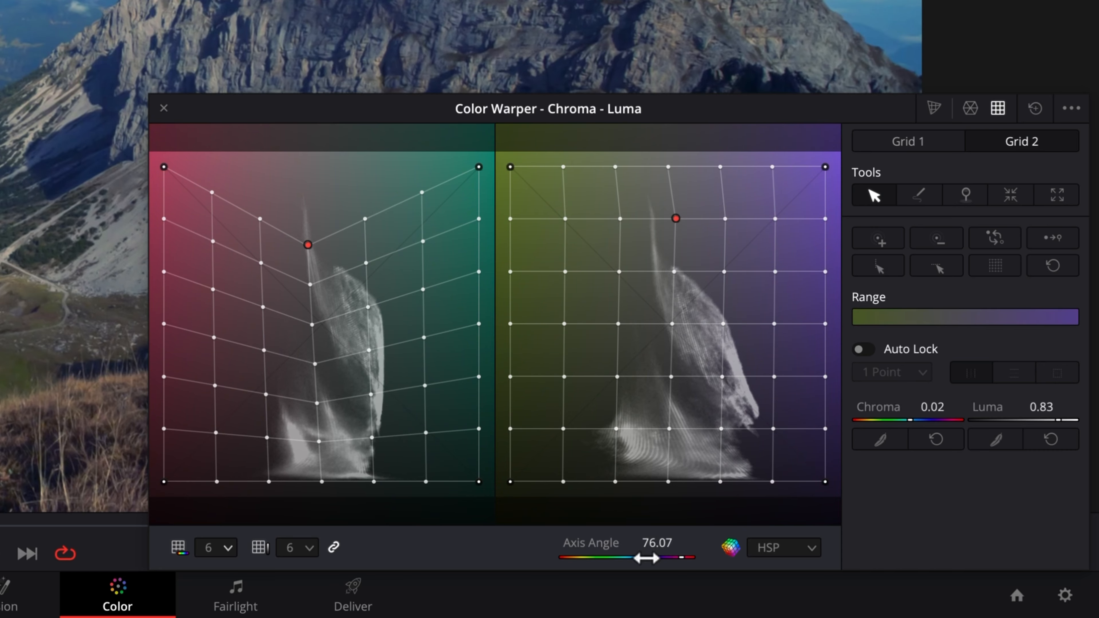
pyautogui.doubleClick(585, 544)
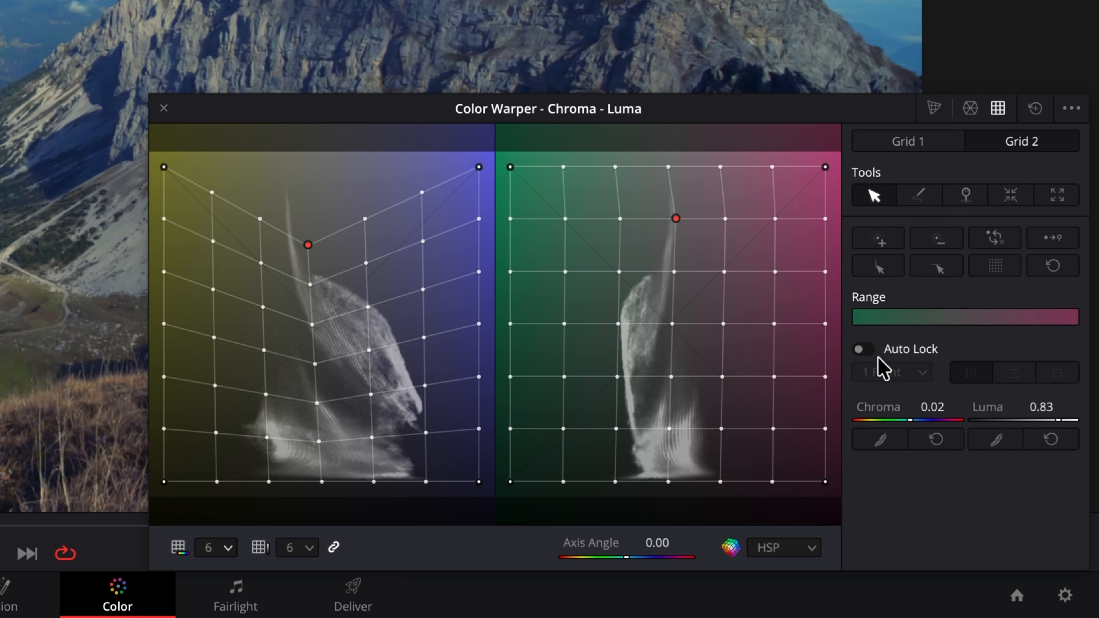
pyautogui.click(1035, 108)
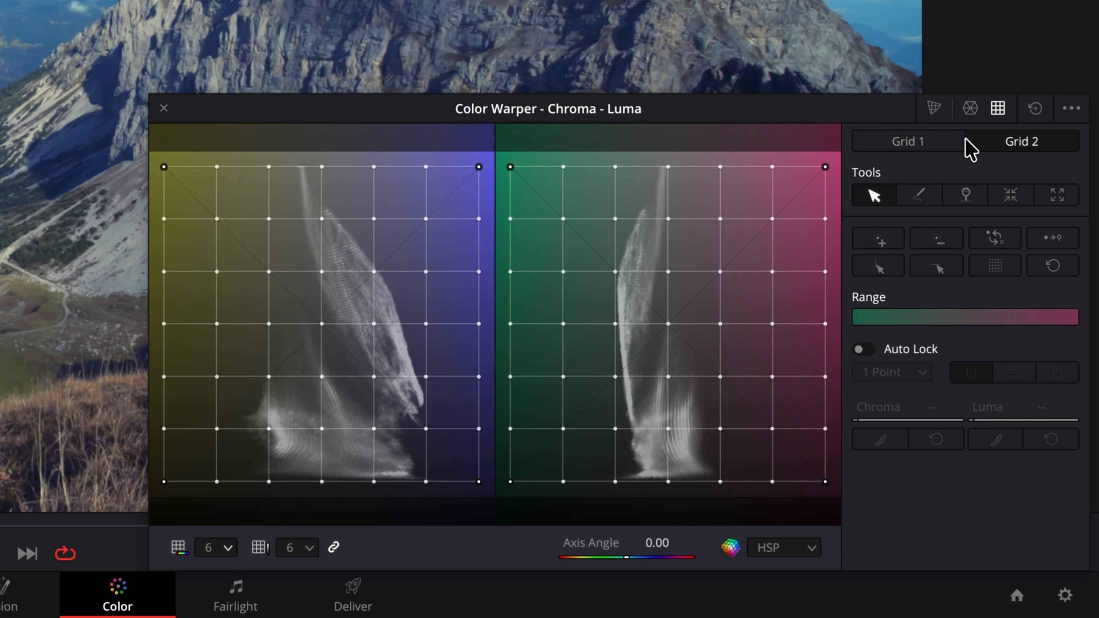
# - Darken the sampled clouds in Grid 1 to Chroma -0.01, Luma 0.74 and toggle the node repeatedly to compare before and after
pyautogui.click(921, 146)
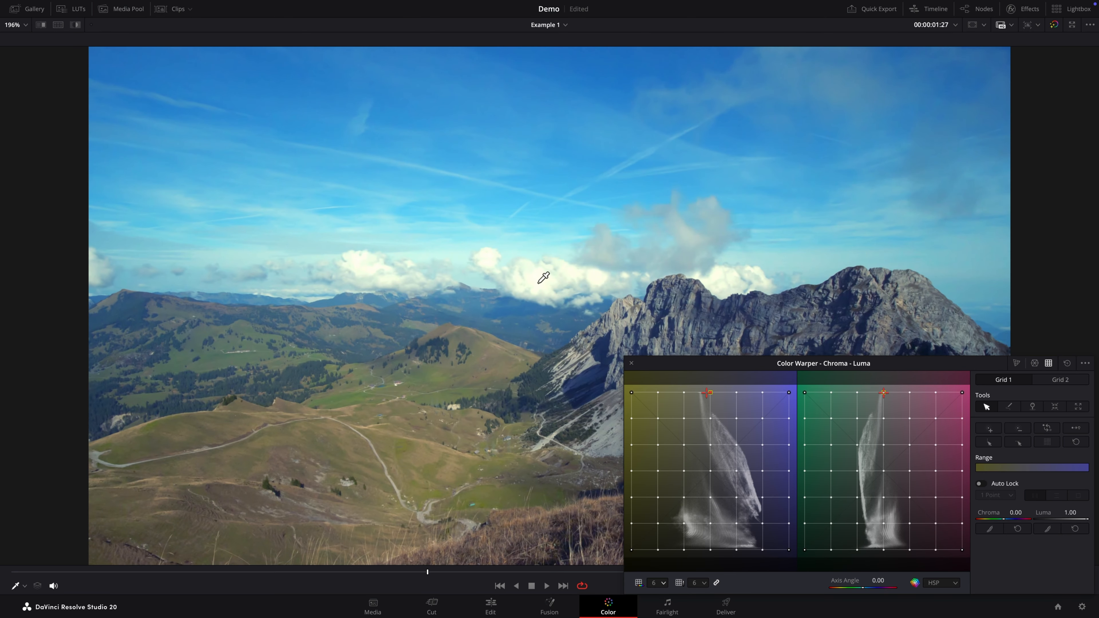
pyautogui.moveTo(545, 275); pyautogui.dragTo(542, 319)
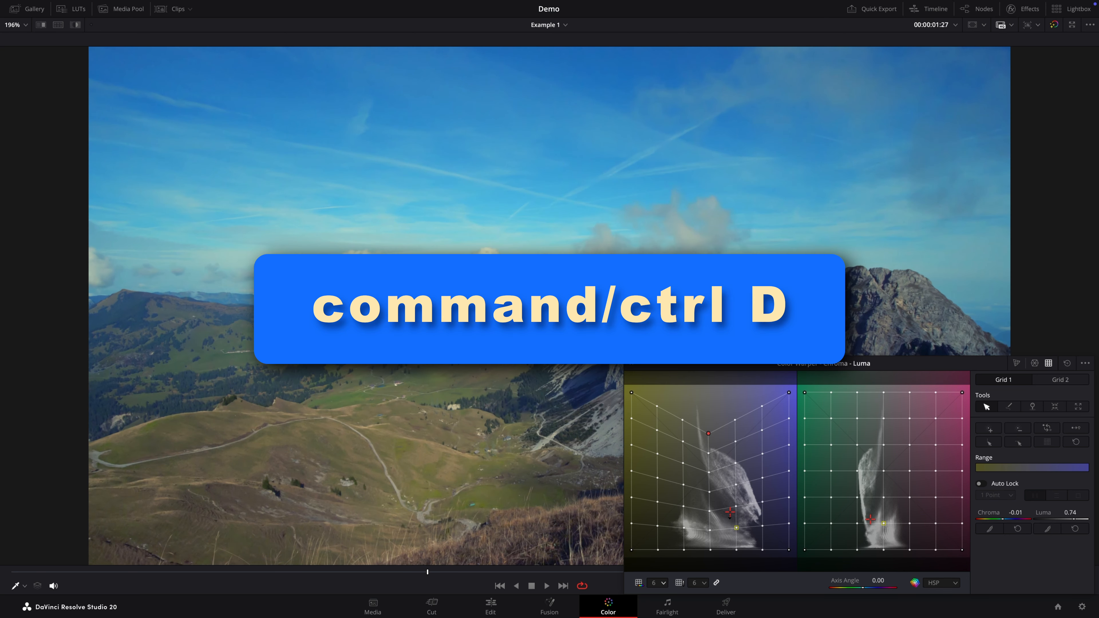
pyautogui.hotkey('ctrl', 'd')
pyautogui.hotkey('ctrl', 'd')
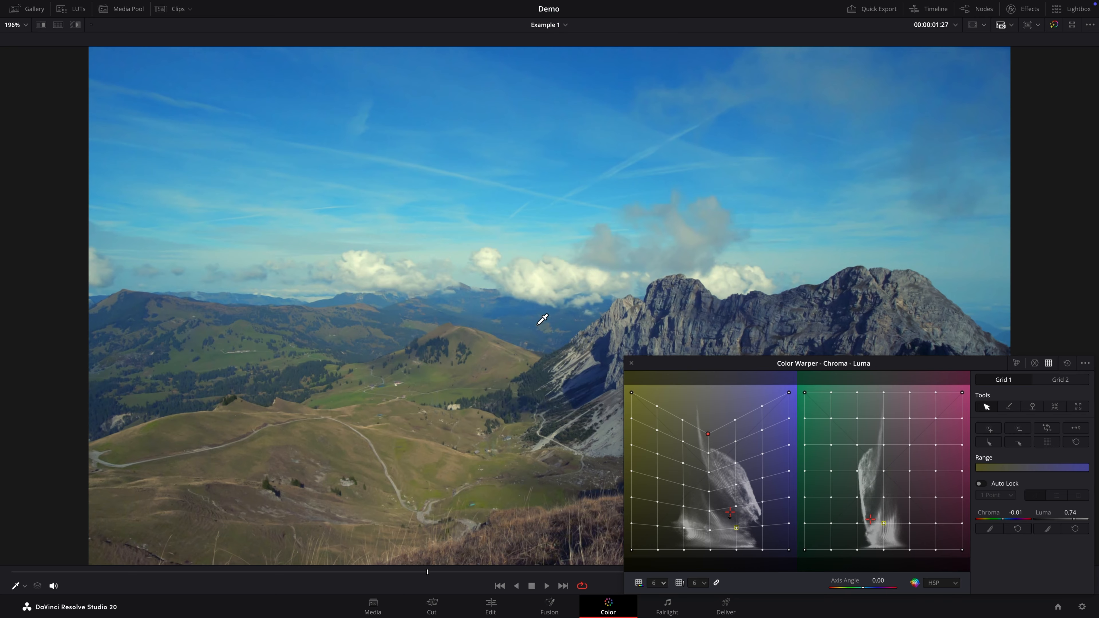
pyautogui.hotkey('ctrl', 'd')
pyautogui.hotkey('ctrl', 'd')
pyautogui.hotkey('ctrl', 'd')
pyautogui.hotkey('ctrl', 'd')
pyautogui.hotkey('ctrl', 'd')
pyautogui.hotkey('ctrl', 'd')
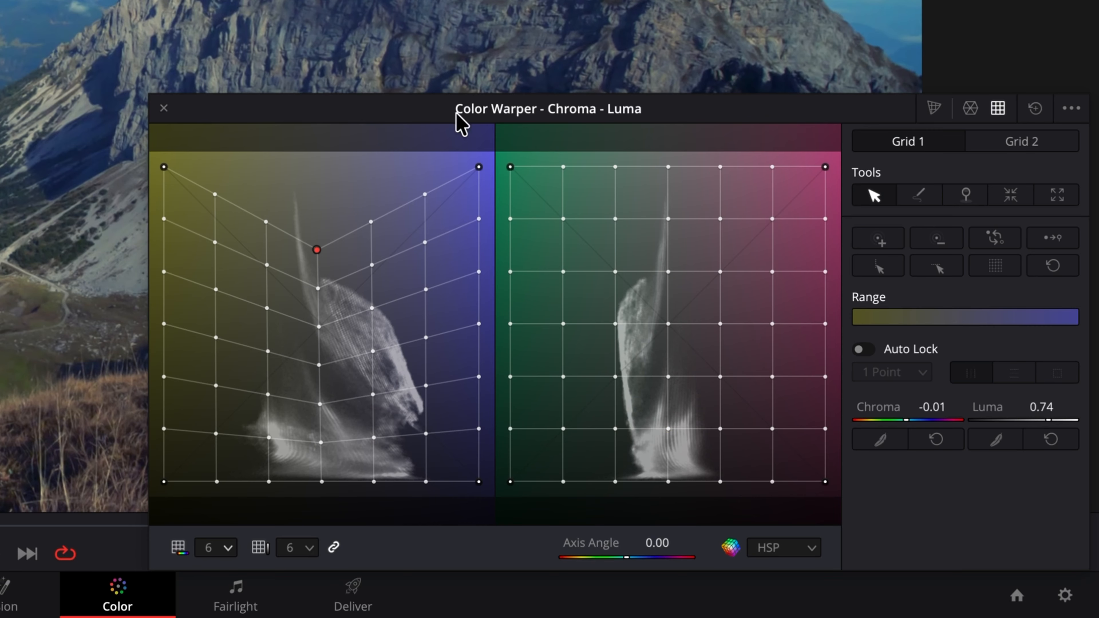
# - Reset the Color Warper and darken the sampled clouds in Grid 1 to Chroma -0.02, Luma 0.73
pyautogui.click(1035, 111)
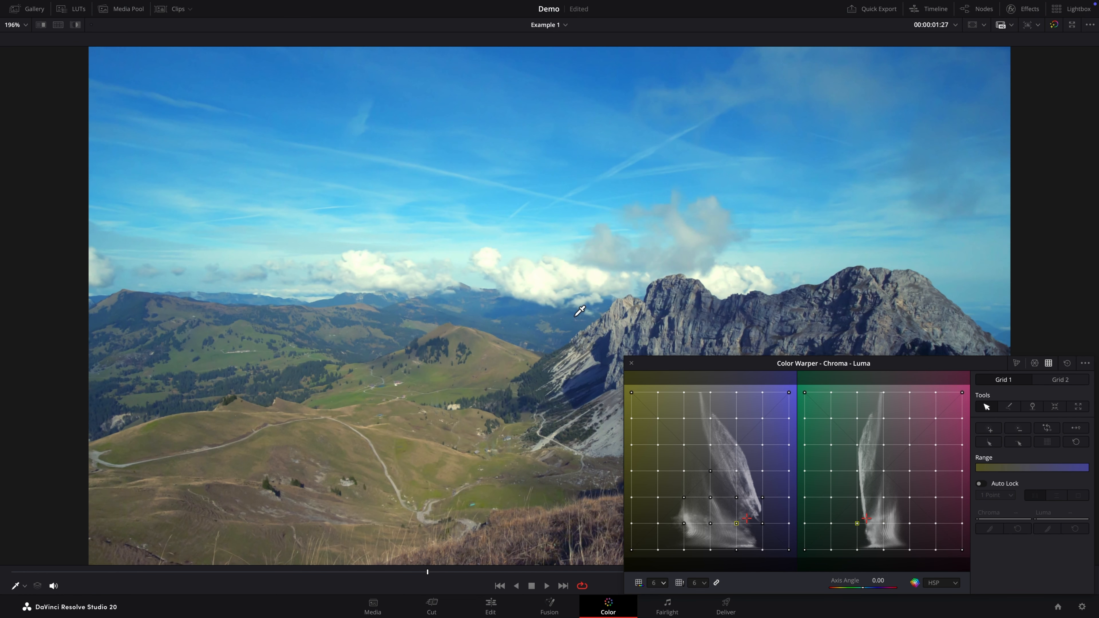
pyautogui.click(539, 282)
pyautogui.moveTo(539, 282); pyautogui.dragTo(537, 324)
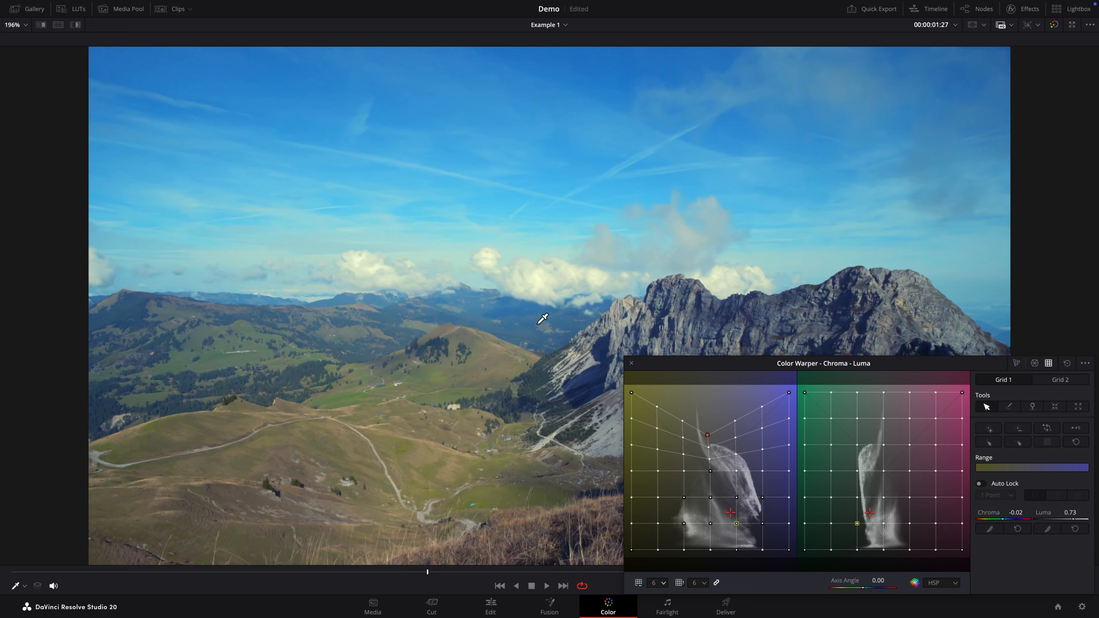
# - Toggle the Clouds node off and on to compare the image with and without the darkened clouds
pyautogui.press('super+d')
pyautogui.press('super+d')
pyautogui.press('super+d')
pyautogui.press('super+d')
pyautogui.press('super+d')
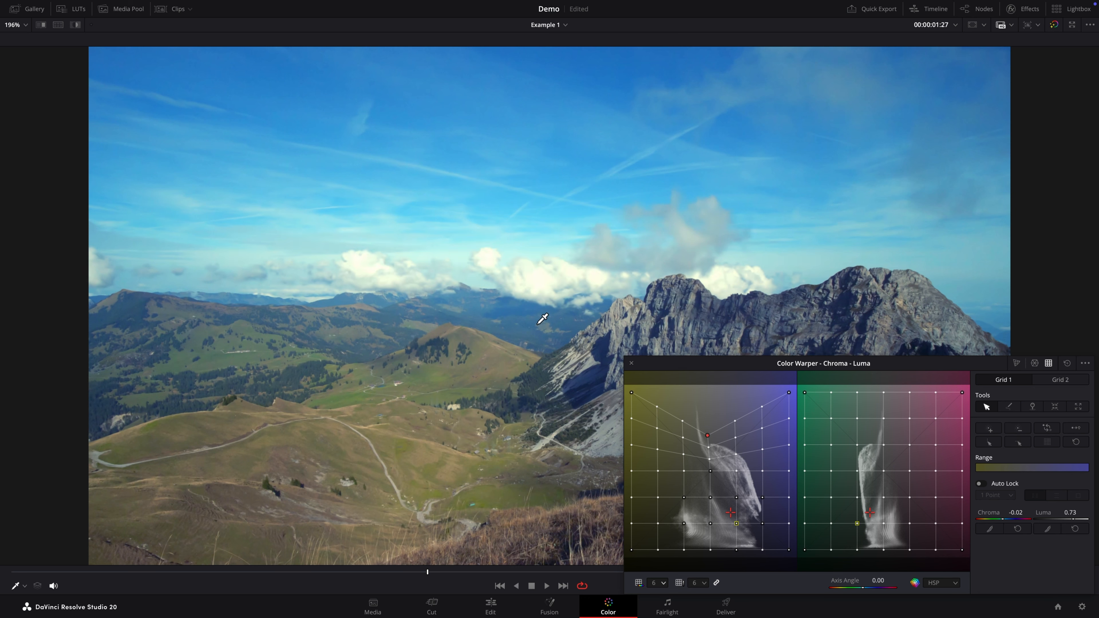
pyautogui.press('super+d')
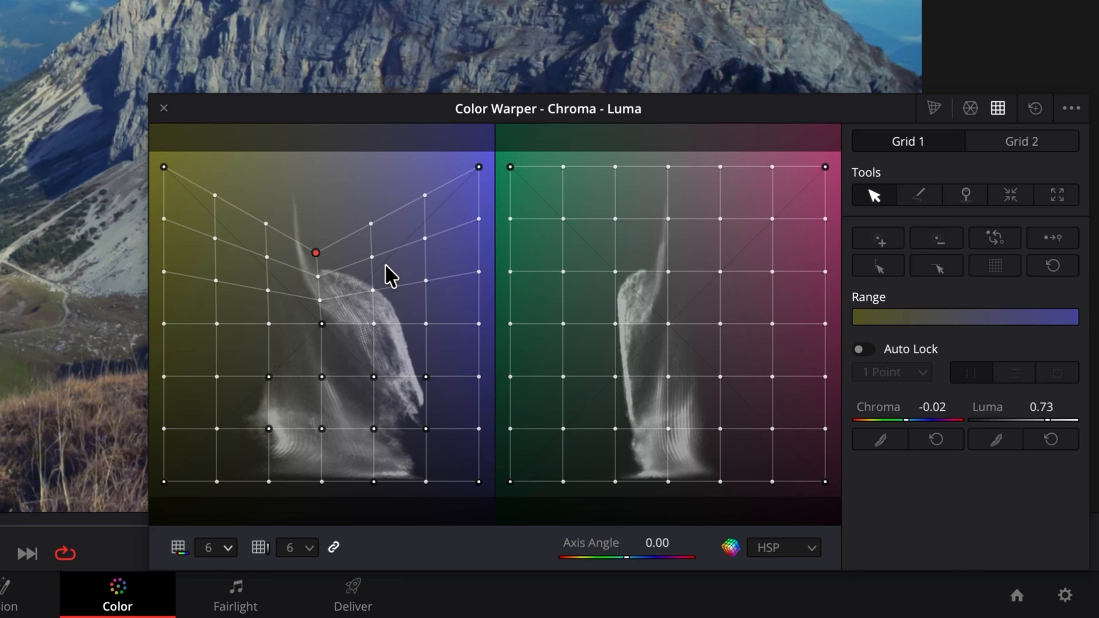
# - Fine-tune the clouds' control point in Grid 1 to Chroma 0.02, Luma 0.67
pyautogui.moveTo(707, 436); pyautogui.dragTo(711, 436)
pyautogui.moveTo(323, 253)
pyautogui.mouseDown()
pyautogui.moveTo(349, 253)
pyautogui.moveTo(332, 257)
pyautogui.mouseUp()
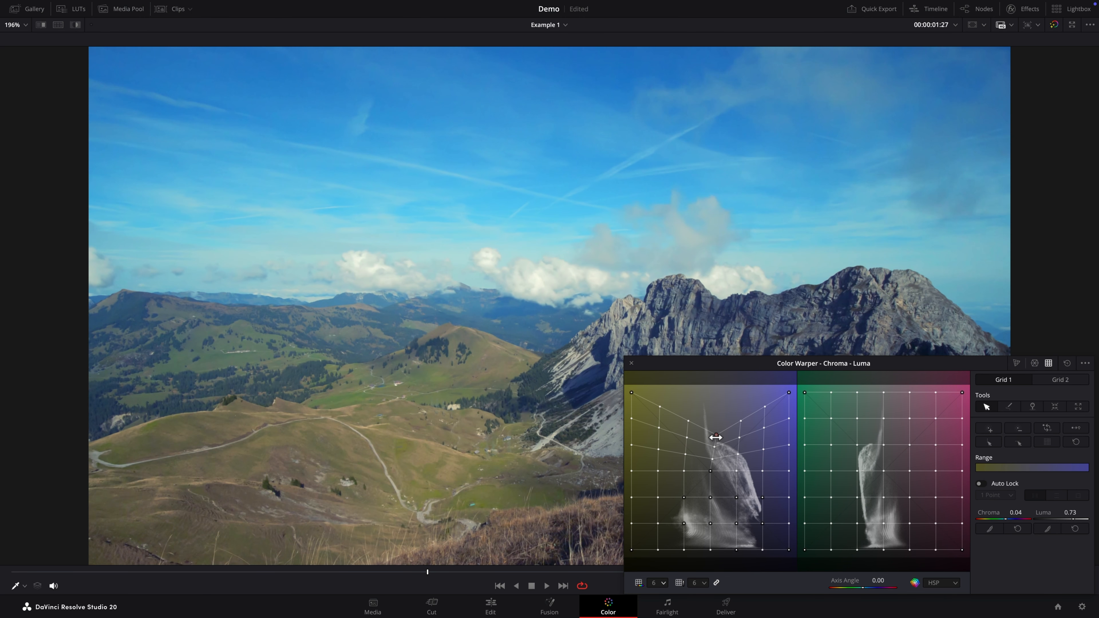
pyautogui.moveTo(716, 437); pyautogui.dragTo(714, 443)
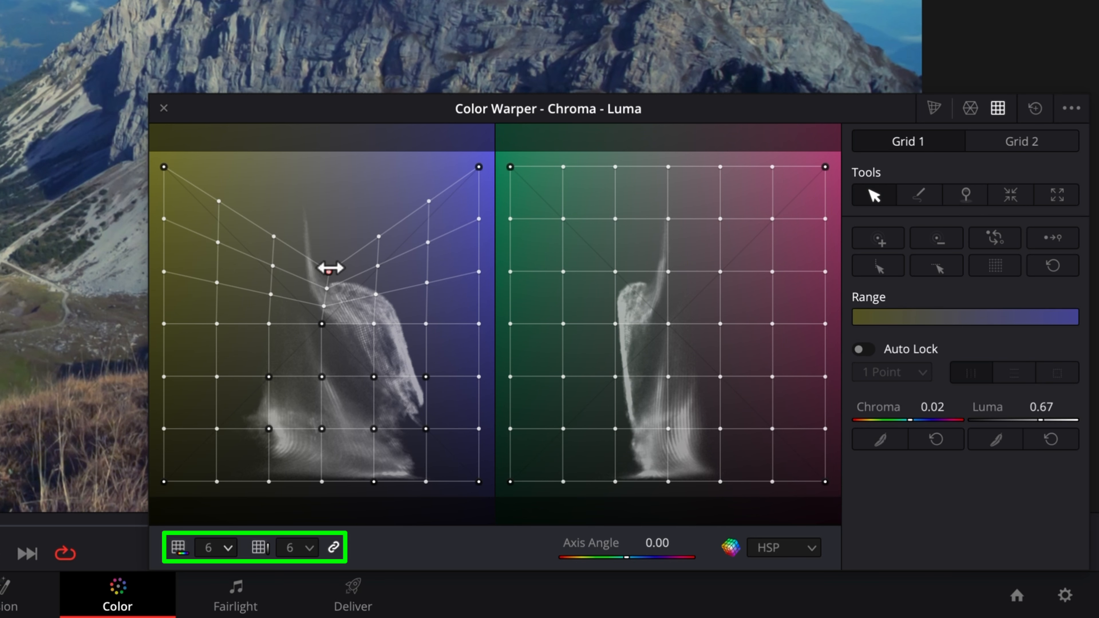
# - Set the Chroma - Luma grid resolution to 24 by 24 and reset the Color Warper adjustments
pyautogui.click(235, 554)
pyautogui.click(228, 523)
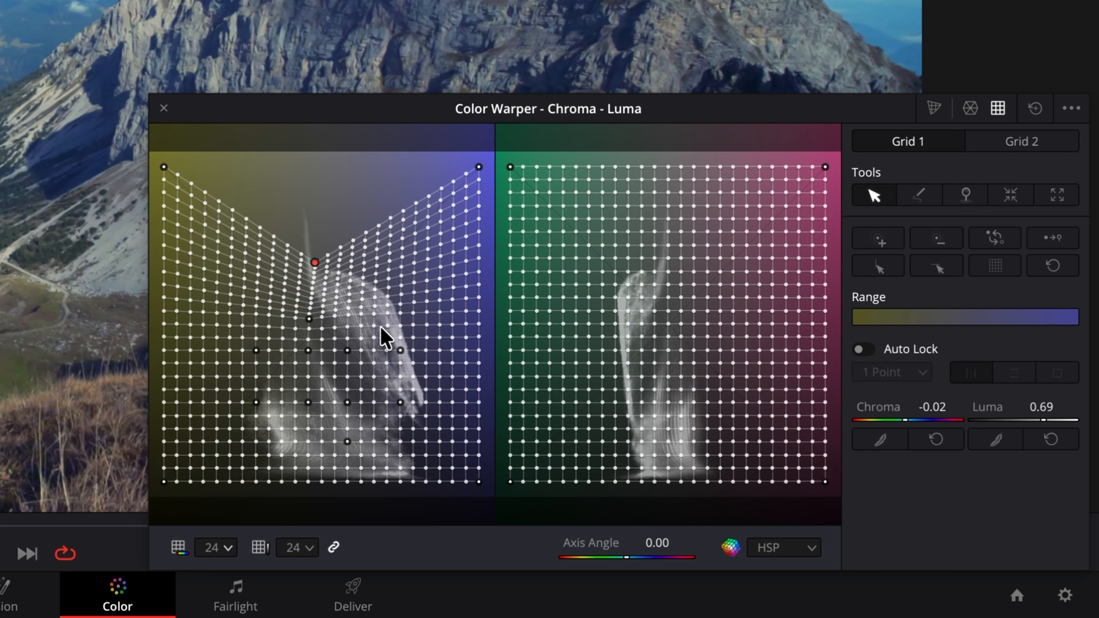
pyautogui.click(1039, 114)
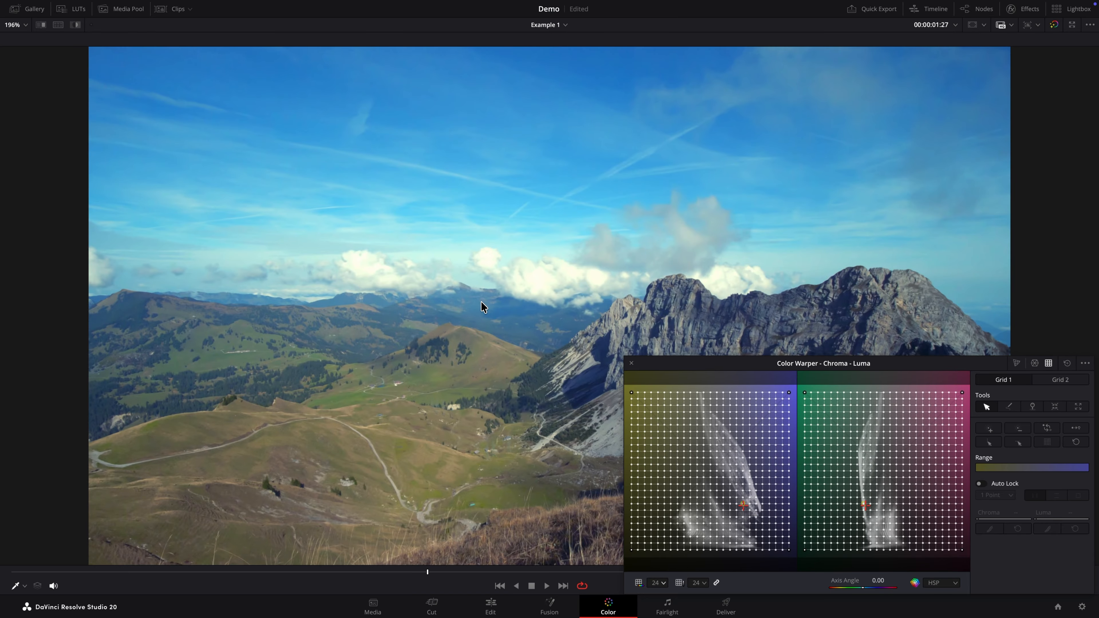
# - Warp the colors of the distant hills and white clouds directly on the image and play the clip
pyautogui.click(481, 302)
pyautogui.moveTo(534, 314)
pyautogui.mouseDown()
pyautogui.moveTo(481, 345)
pyautogui.moveTo(552, 362)
pyautogui.moveTo(592, 333)
pyautogui.moveTo(639, 334)
pyautogui.moveTo(639, 317)
pyautogui.mouseUp()
pyautogui.moveTo(538, 274); pyautogui.dragTo(540, 316)
pyautogui.press('space')
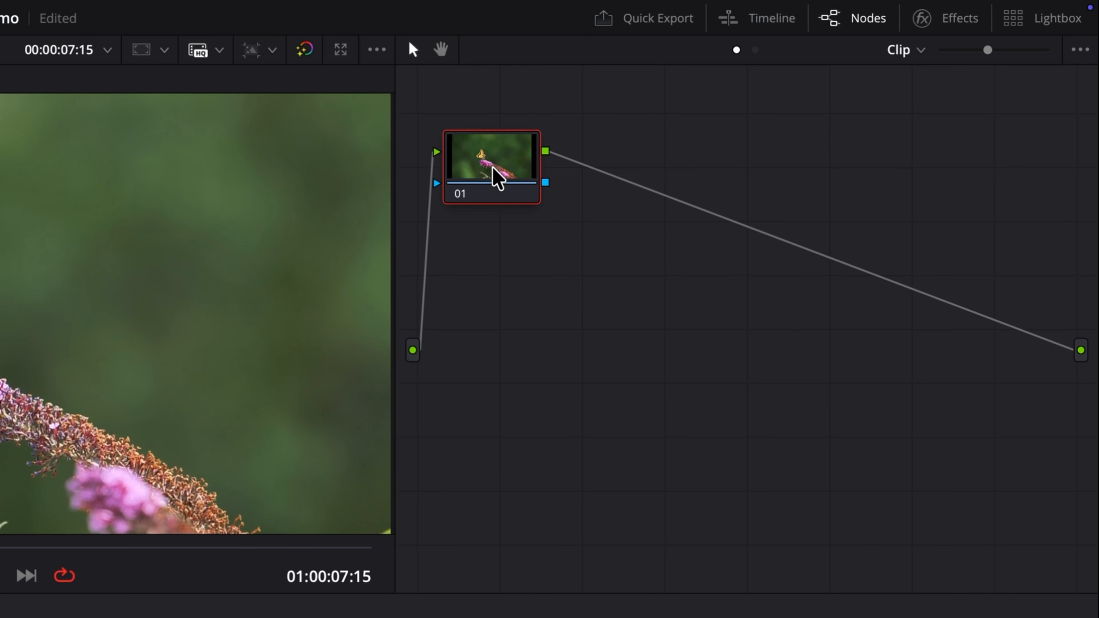
# - Label node 01 of the butterfly clip "Background"
pyautogui.rightClick(798, 85)
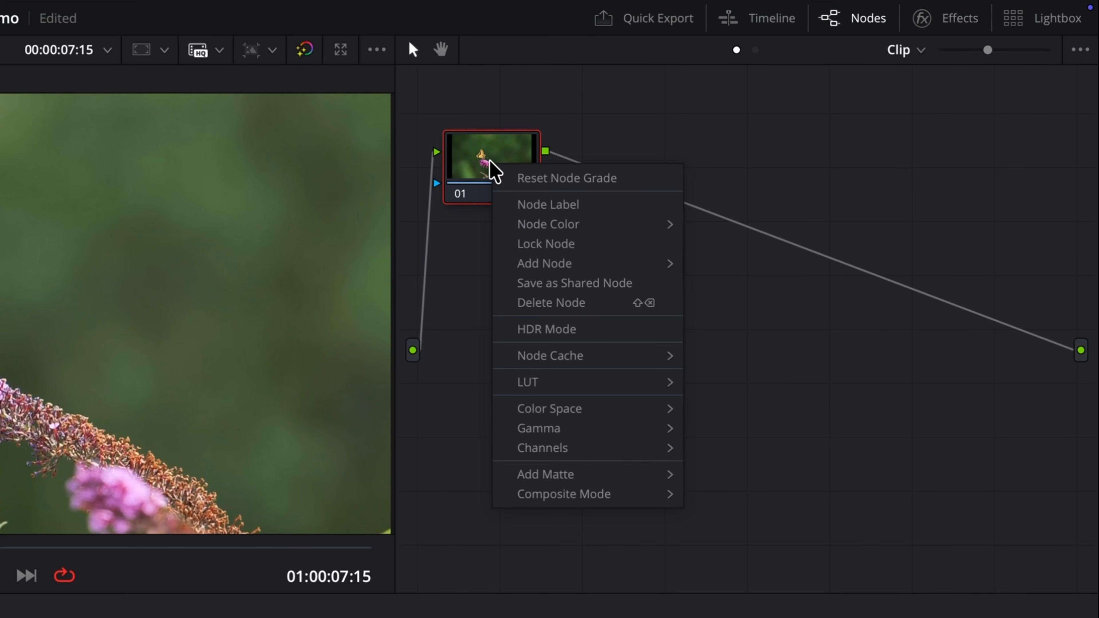
pyautogui.click(823, 100)
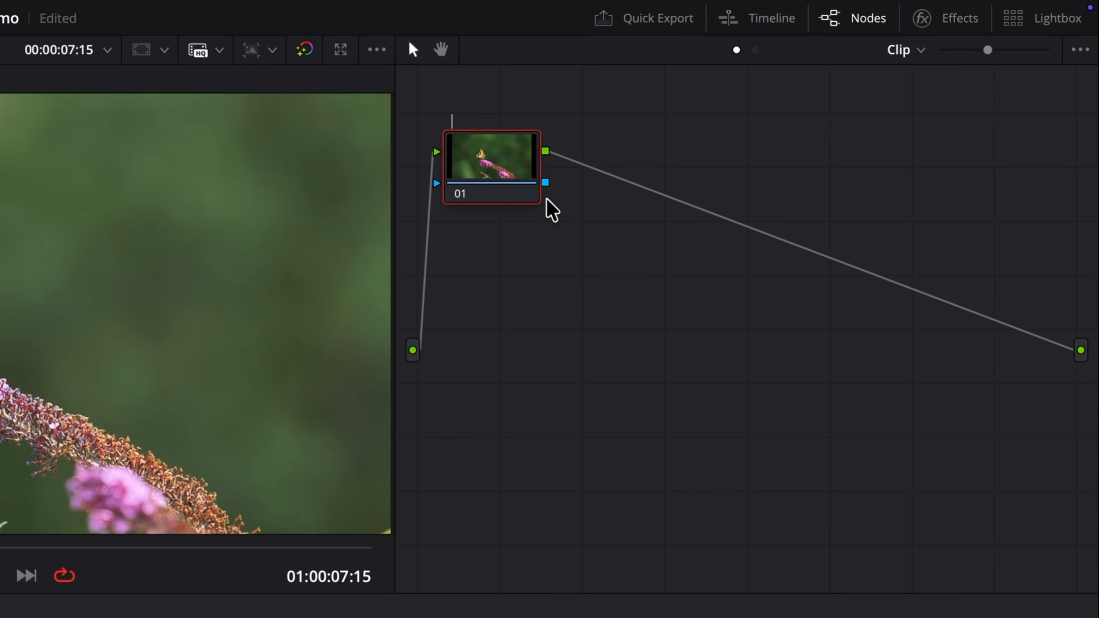
pyautogui.write('Background')
pyautogui.press('Return')
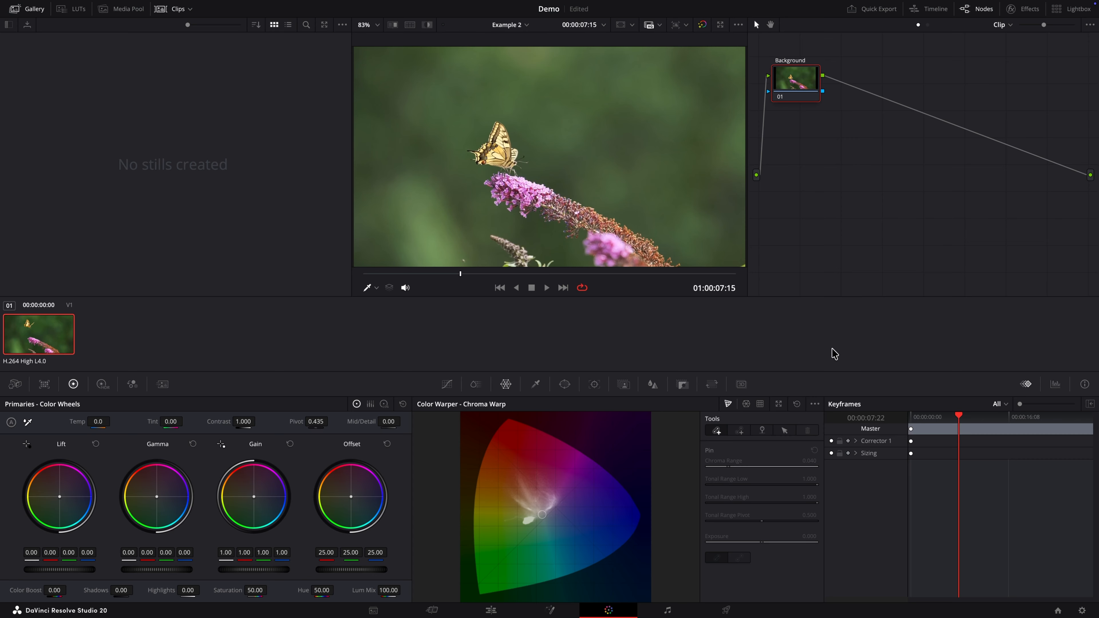
# - Expand the Color Warper into a floating window and enlarge the viewer showing the butterfly clip
pyautogui.click(778, 404)
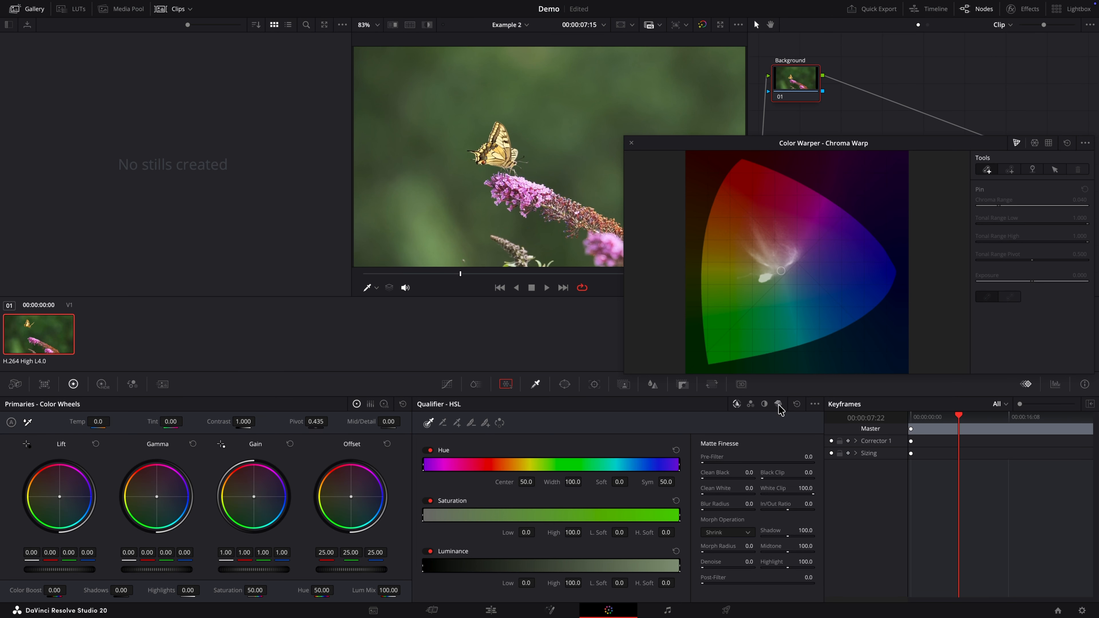
pyautogui.hotkey('shift', 'f')
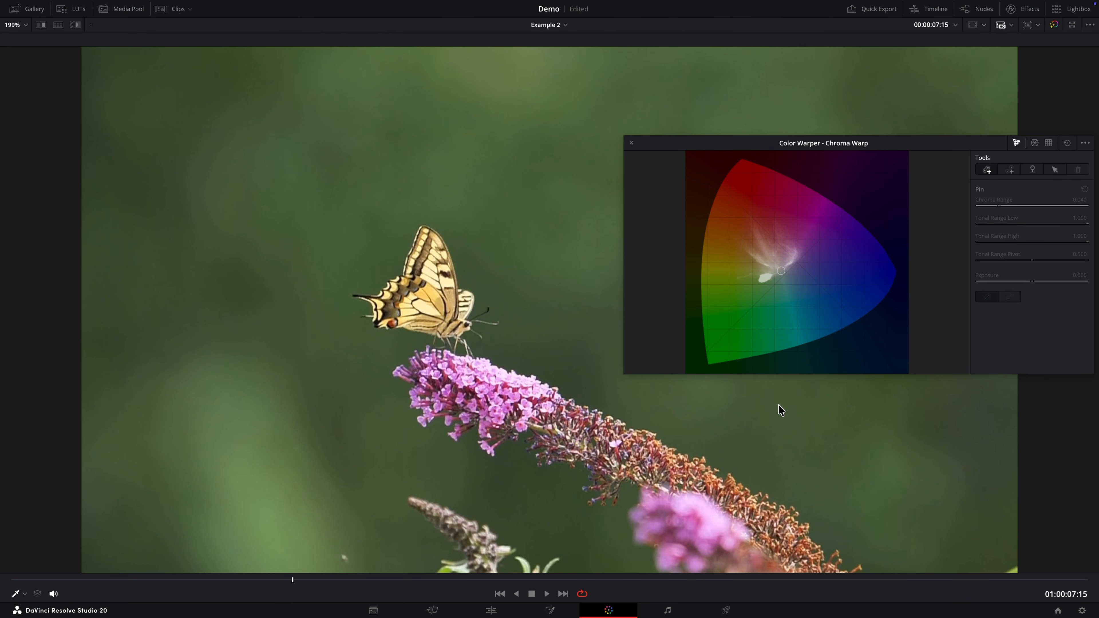